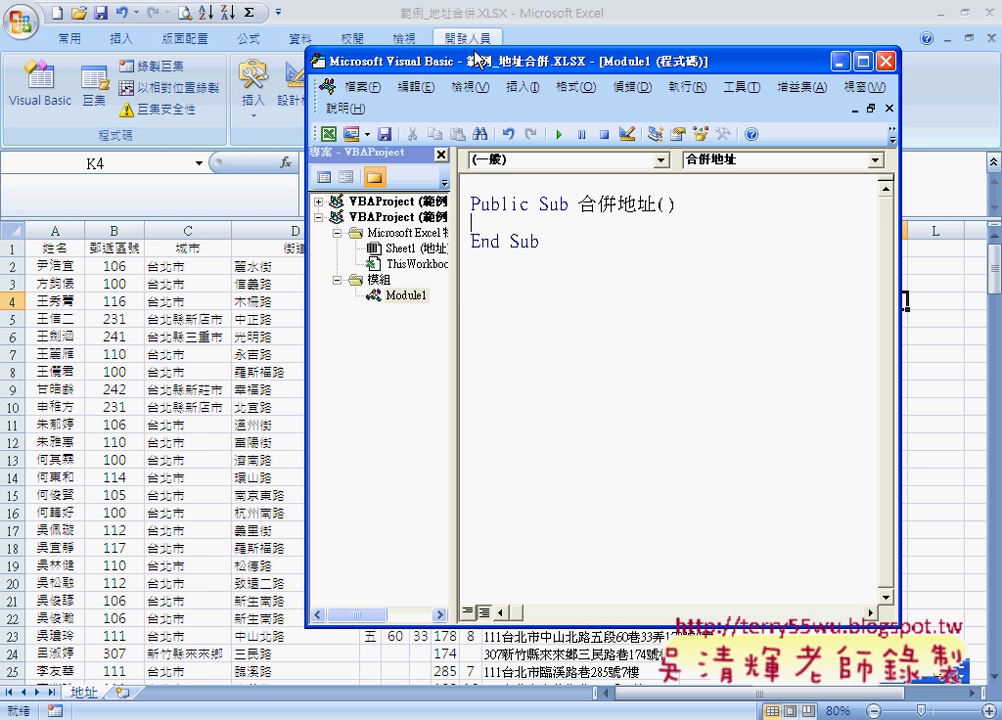
# Step: Slide the VBA editor window right so worksheet columns D–K, including 地址(VBA), show beside the code
pyautogui.click(986, 693)
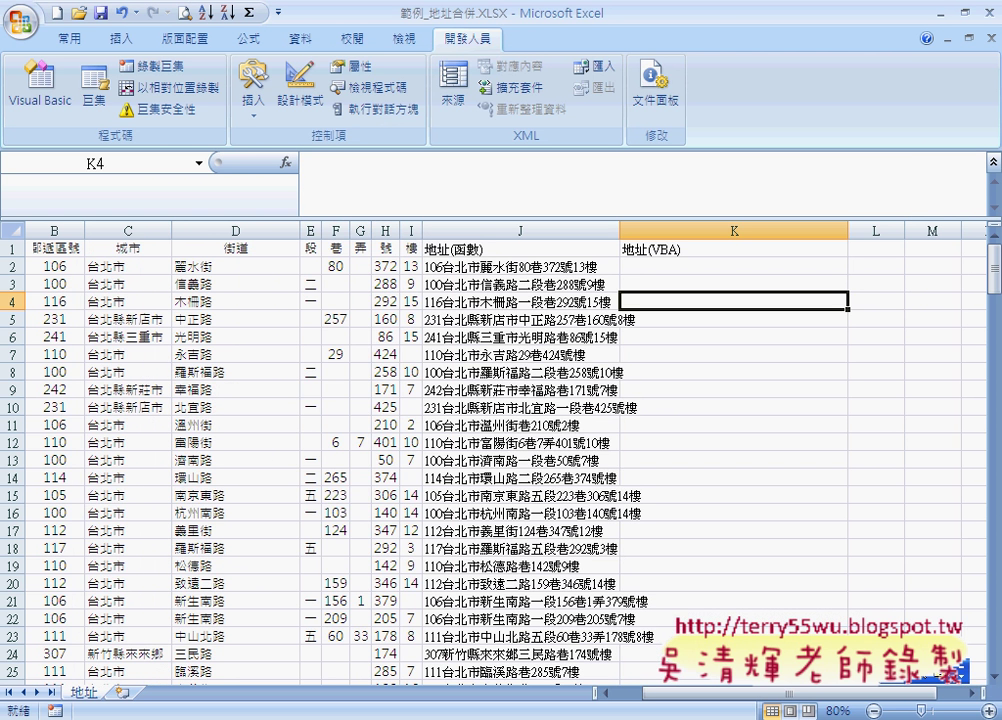
pyautogui.click(548, 686)
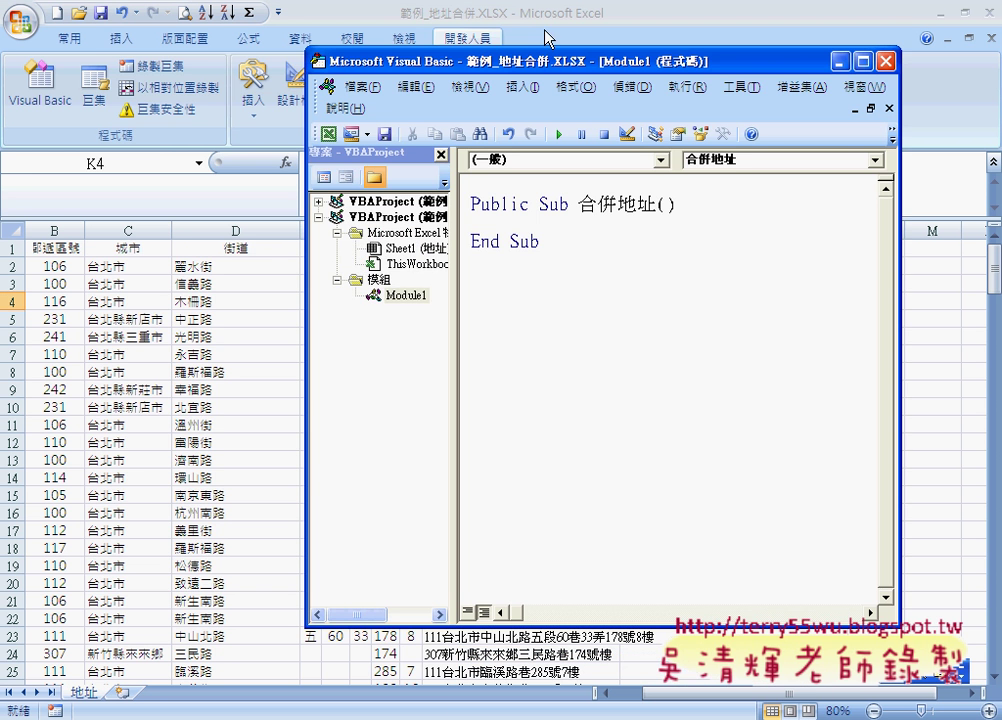
pyautogui.moveTo(541, 68)
pyautogui.mouseDown()
pyautogui.moveTo(358, 38)
pyautogui.moveTo(465, 50)
pyautogui.mouseUp()
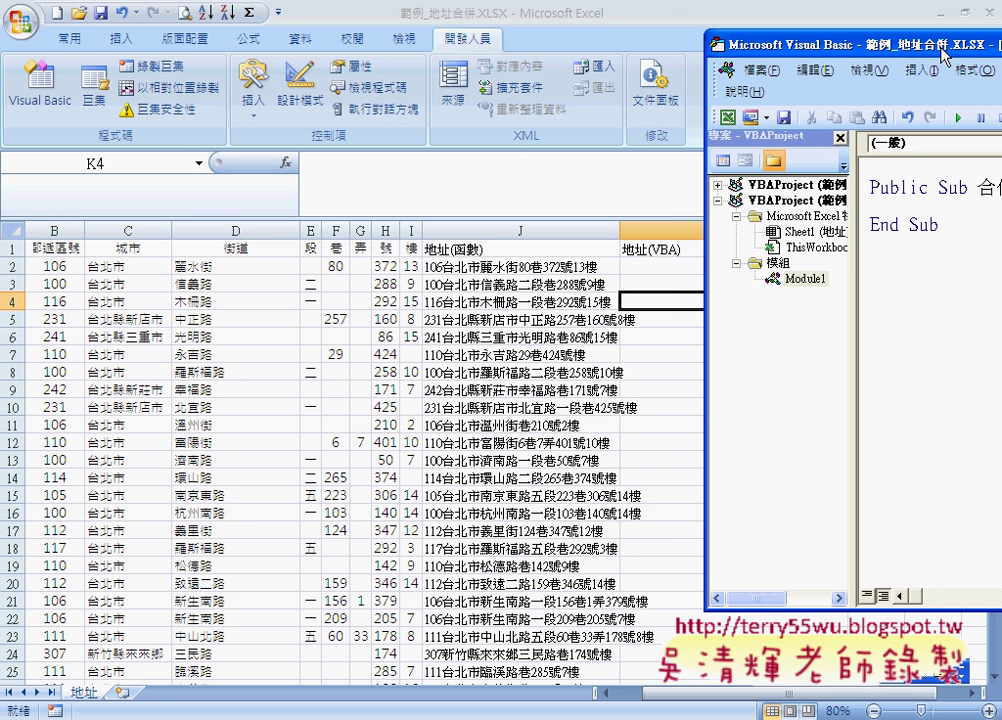
pyautogui.moveTo(465, 50); pyautogui.dragTo(964, 47)
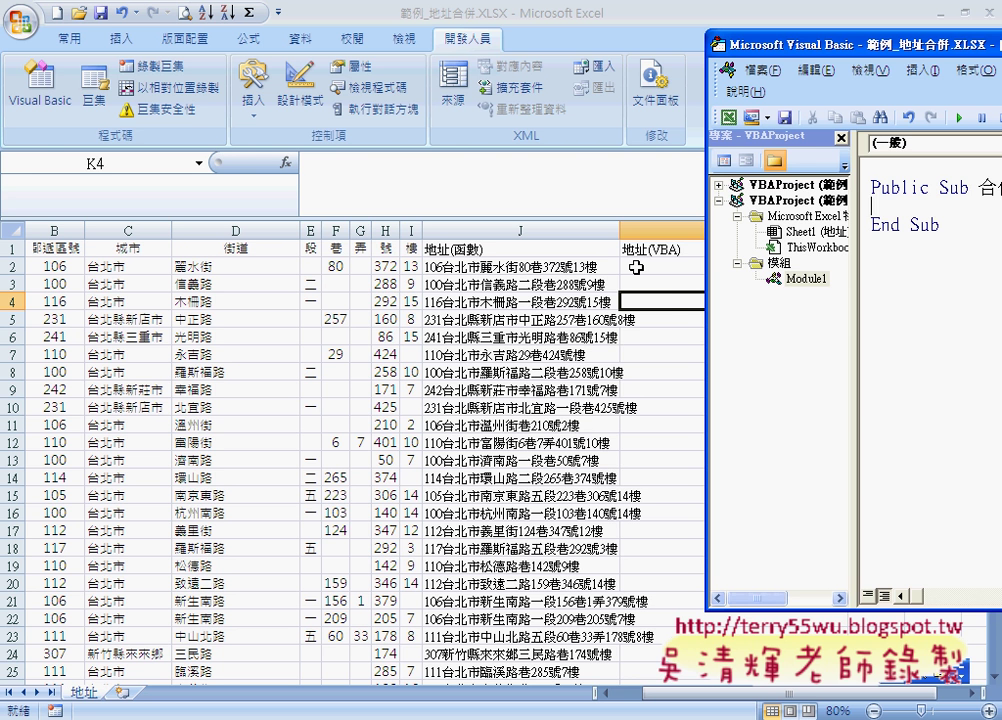
# Step: Write a For i = 2 To 207 … Next loop inside the 合併地址 procedure
pyautogui.moveTo(738, 40); pyautogui.dragTo(721, 34)
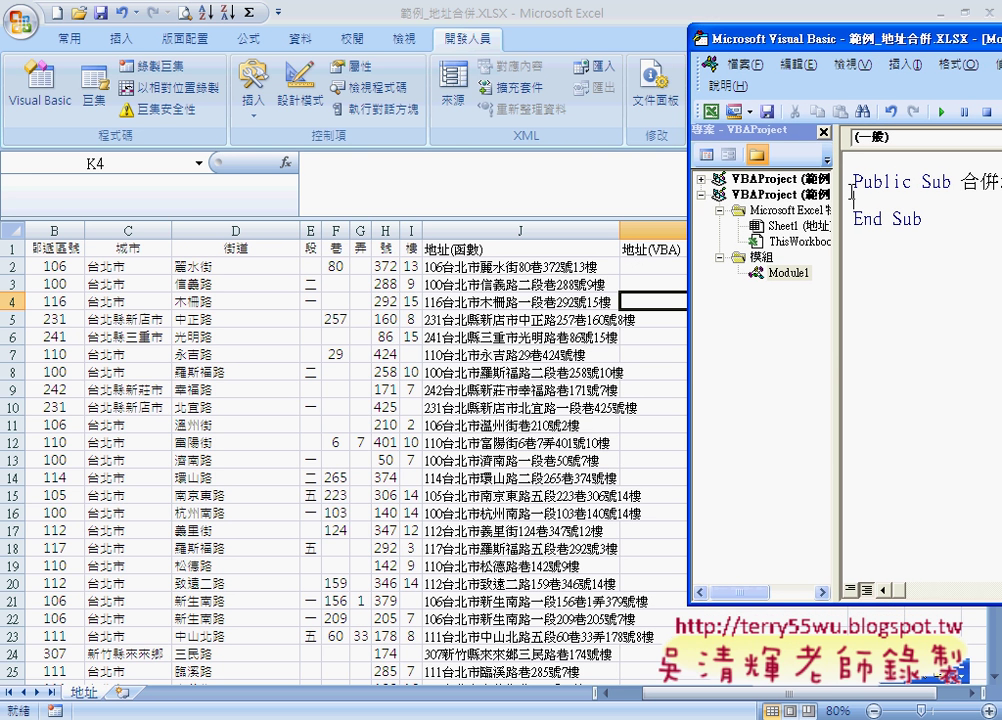
pyautogui.hotkey('ctrl', 'j')
pyautogui.write('fo')
pyautogui.write('r ')
pyautogui.write('i')
pyautogui.write('=2')
pyautogui.write('to ')
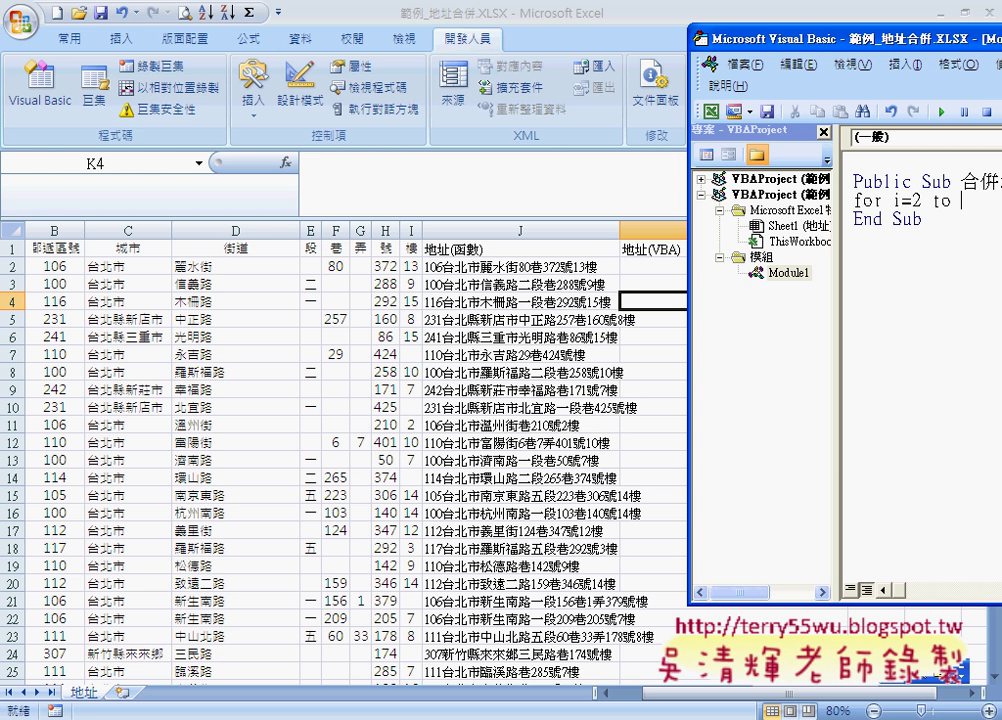
pyautogui.write('207')
pyautogui.press('Return')
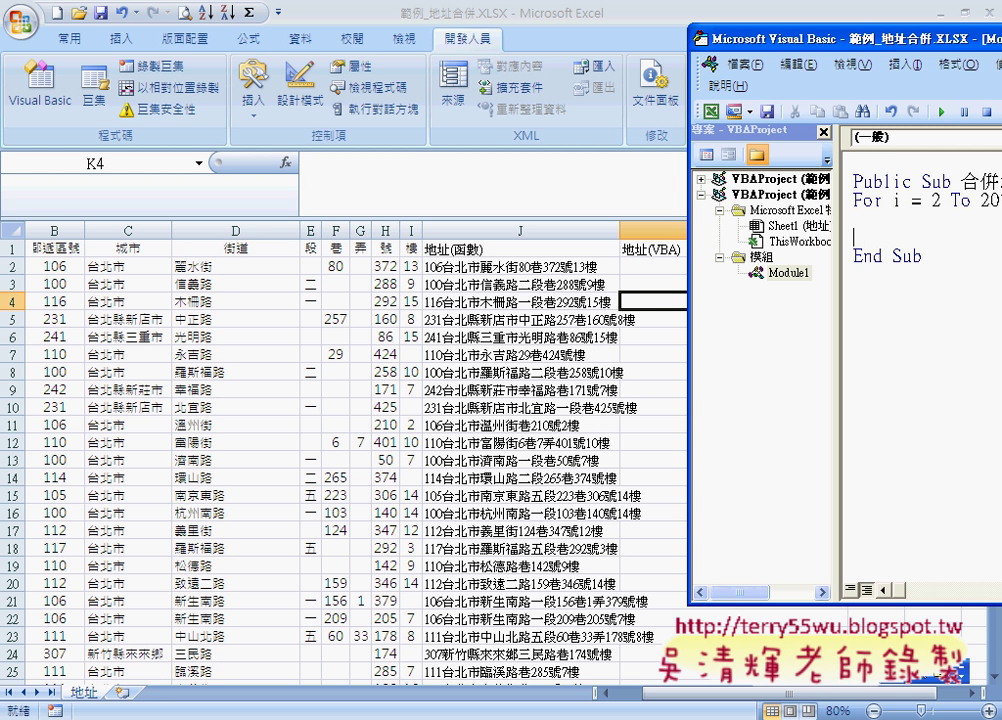
pyautogui.write('next')
pyautogui.press('Down')
# Step: Indent the For i loop one level and move the editor window back left over the sheet
pyautogui.moveTo(893, 240); pyautogui.dragTo(857, 205)
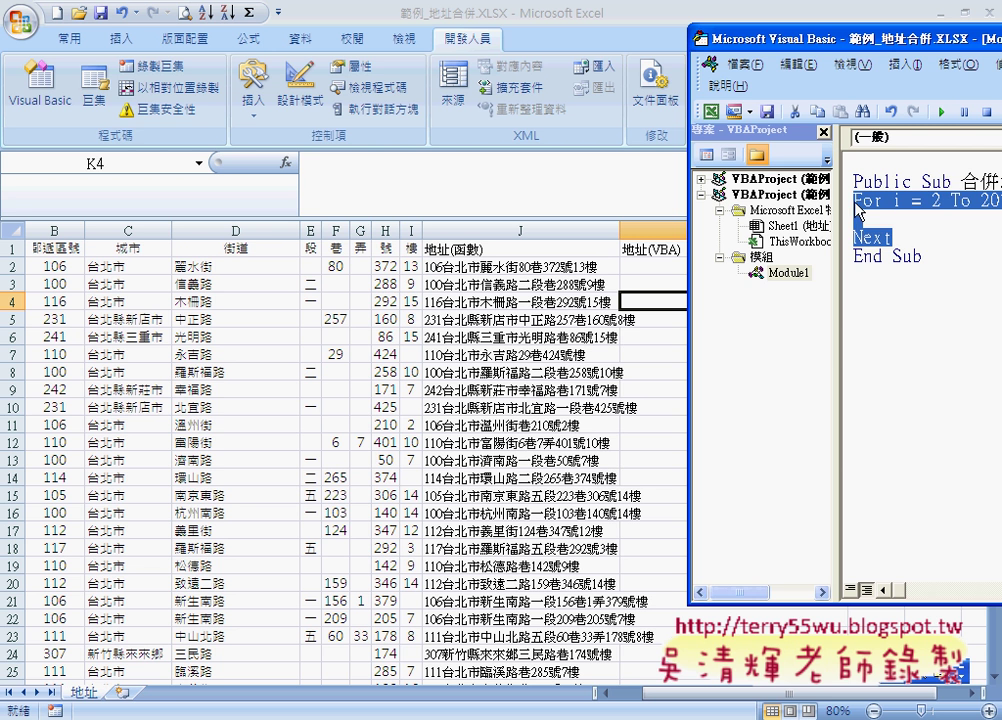
pyautogui.press('Tab')
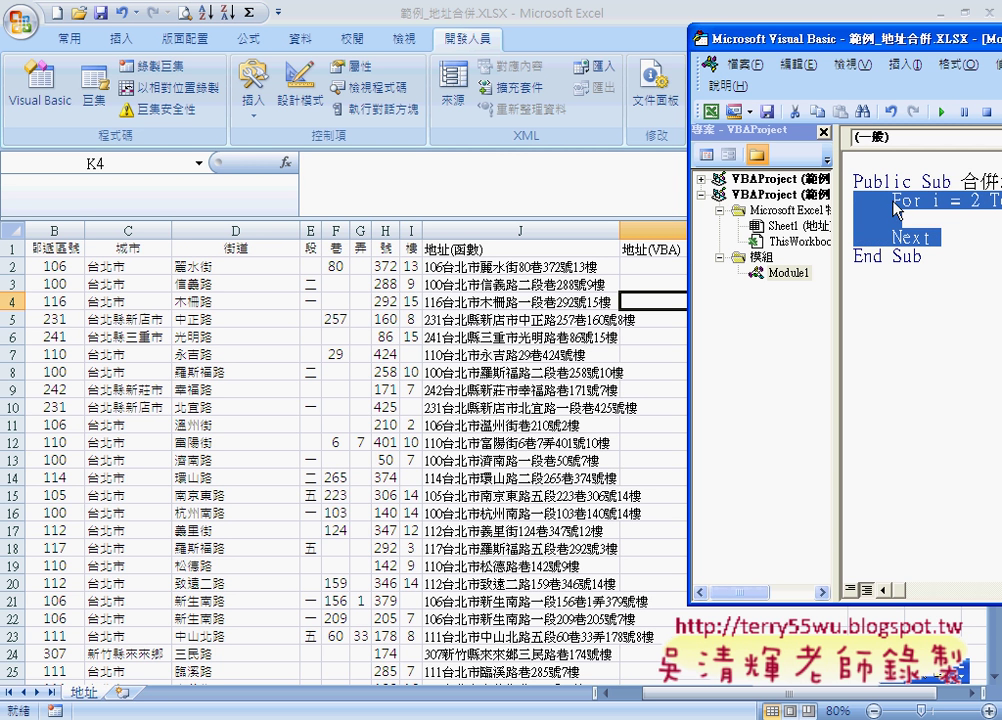
pyautogui.click(880, 215)
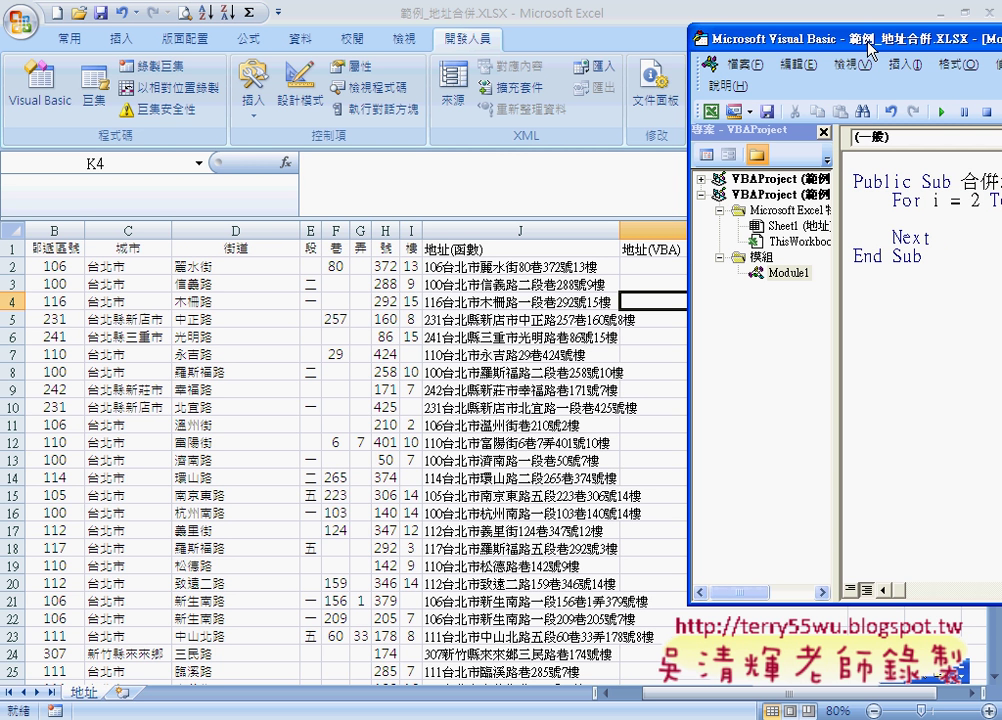
pyautogui.moveTo(870, 38)
pyautogui.mouseDown()
pyautogui.moveTo(625, 38)
pyautogui.moveTo(442, 67)
pyautogui.mouseUp()
pyautogui.click(511, 235)
pyautogui.press('Tab')
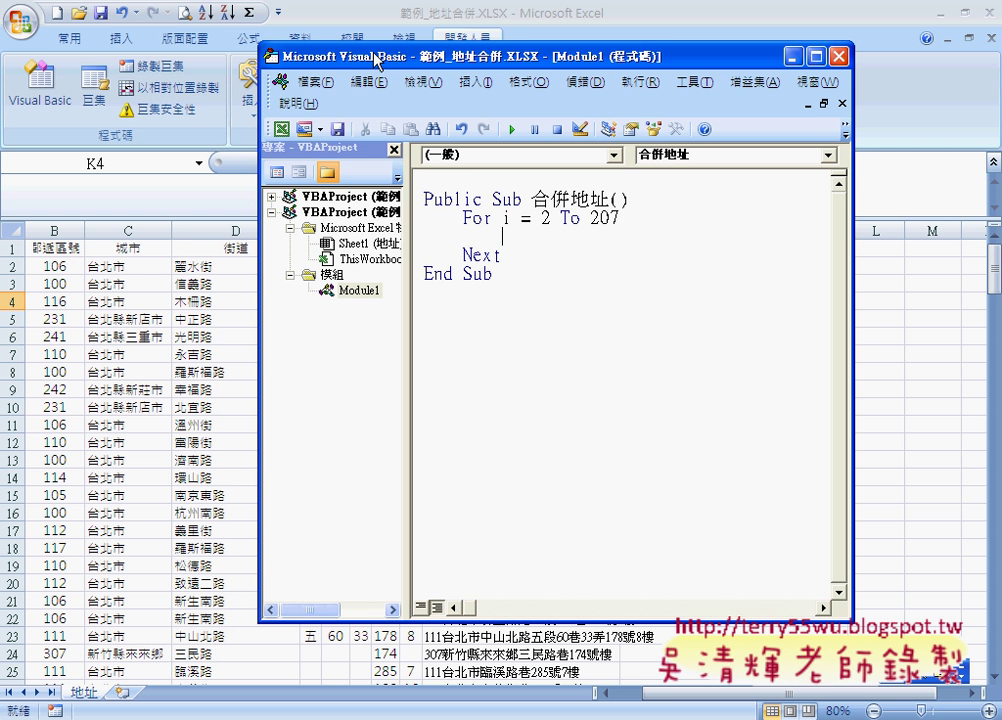
pyautogui.moveTo(375, 58); pyautogui.dragTo(469, 57)
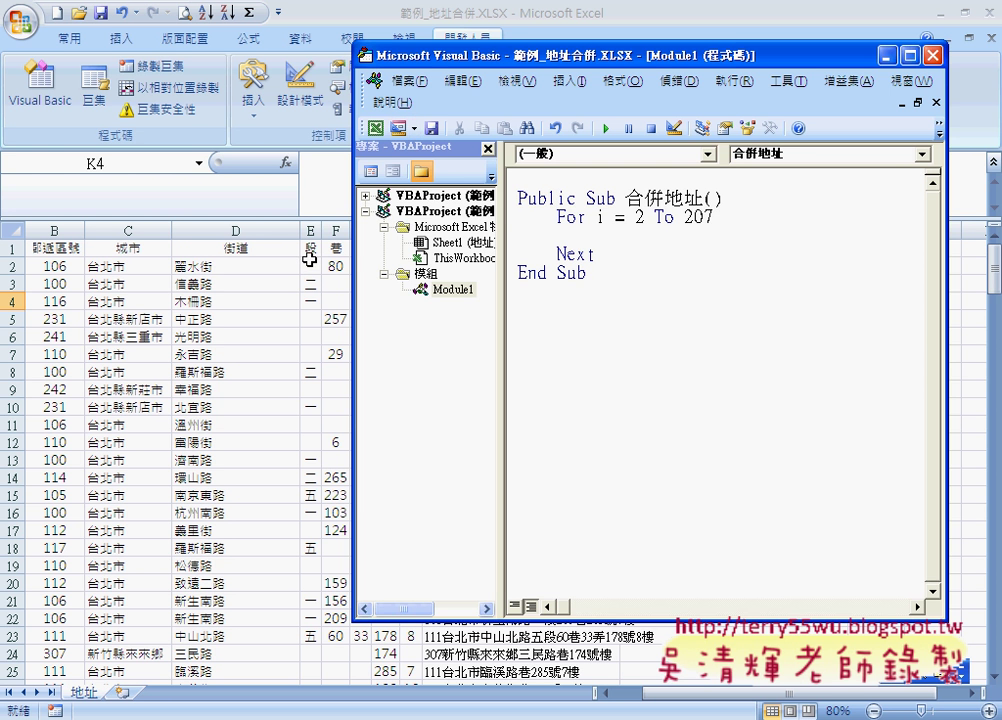
pyautogui.moveTo(447, 62); pyautogui.dragTo(556, 60)
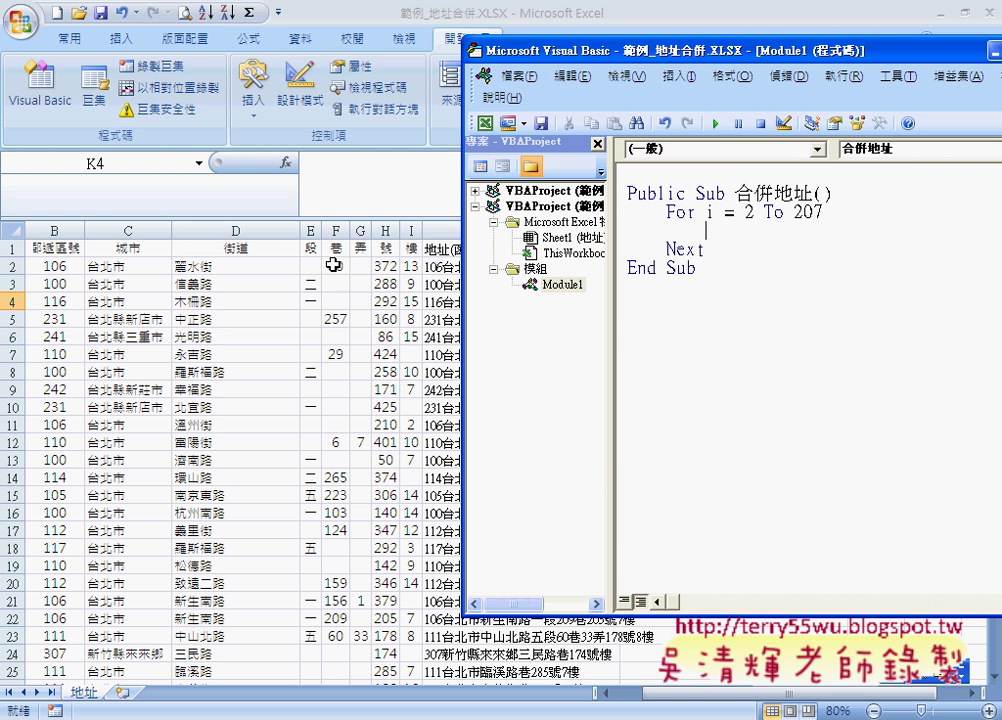
pyautogui.moveTo(601, 50); pyautogui.dragTo(425, 62)
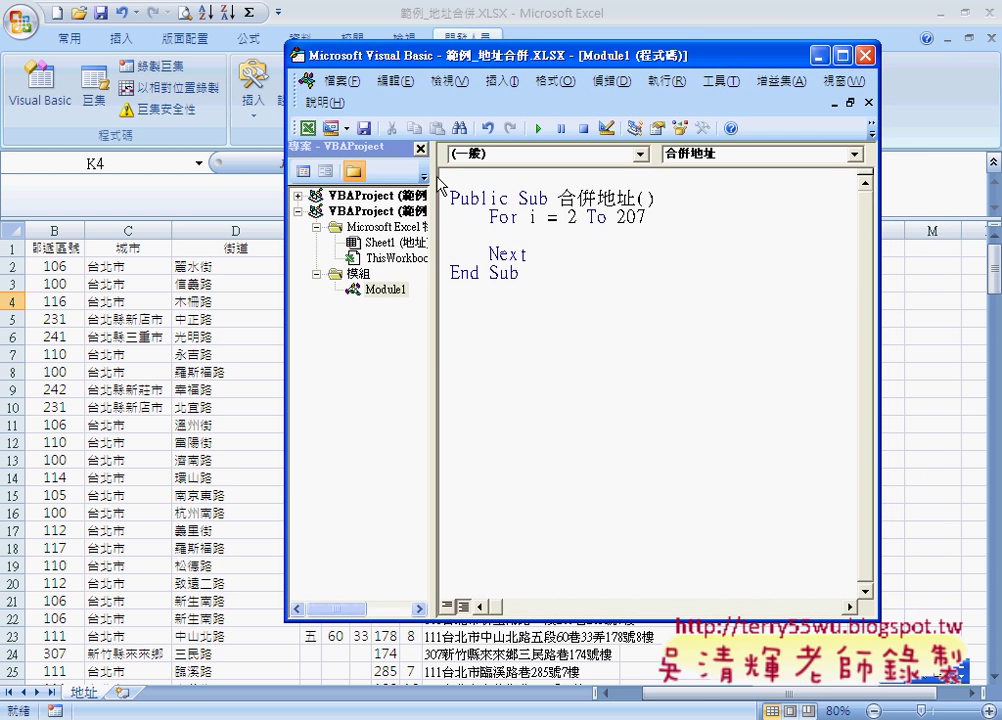
# Step: Nest For j = 2 To 9 with an indented Next inside the For i loop, leaving blank body lines
pyautogui.write('f')
pyautogui.write('o')
pyautogui.write('r j')
pyautogui.write(' =2')
pyautogui.write(' to ')
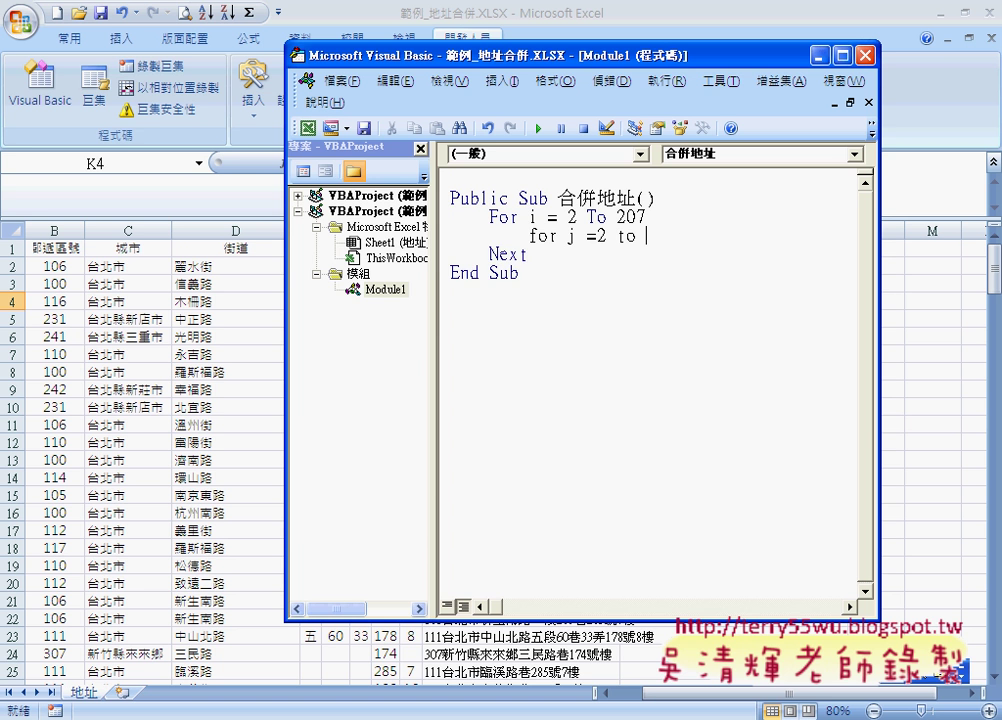
pyautogui.write('9')
pyautogui.press('Return')
pyautogui.press('Return')
pyautogui.press('Tab')
pyautogui.write('ne')
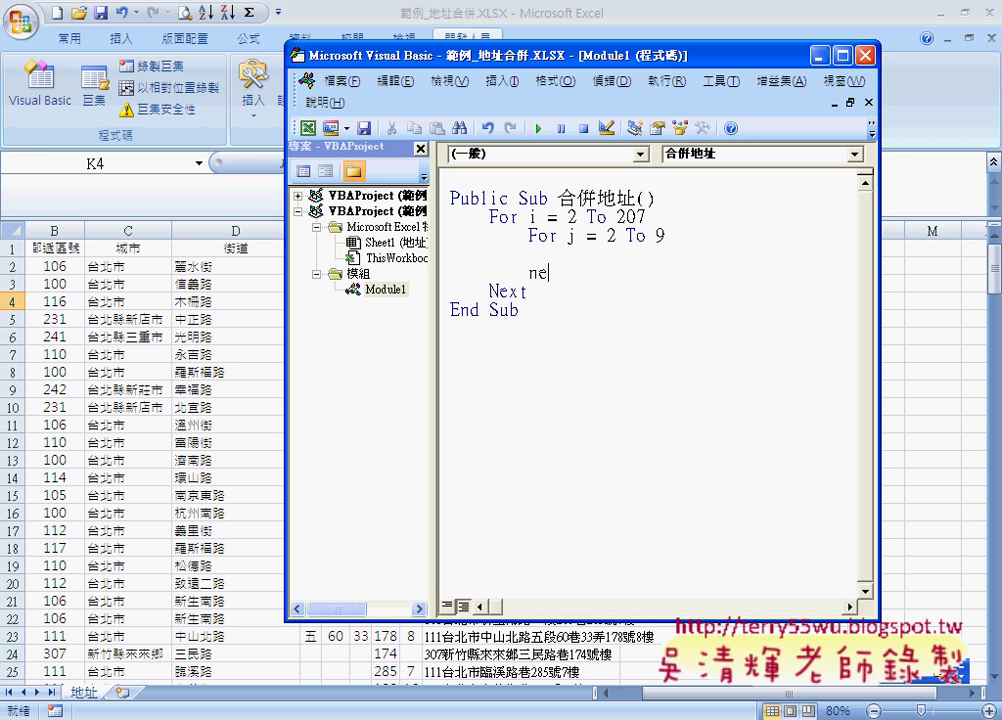
pyautogui.write('xt')
pyautogui.press('Down')
pyautogui.press('Return')
pyautogui.press('Return')
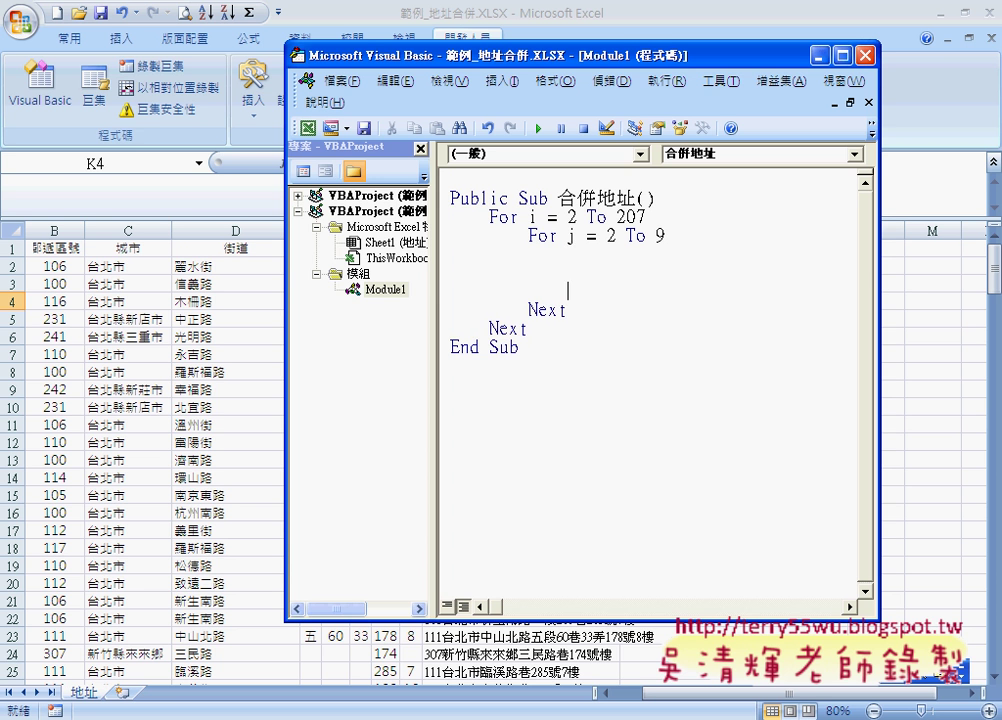
pyautogui.press('Up')
pyautogui.press('Up')
# Step: Type dim a(7) on the module's top line above Public Sub 合併地址()
pyautogui.click(450, 177)
pyautogui.write('di')
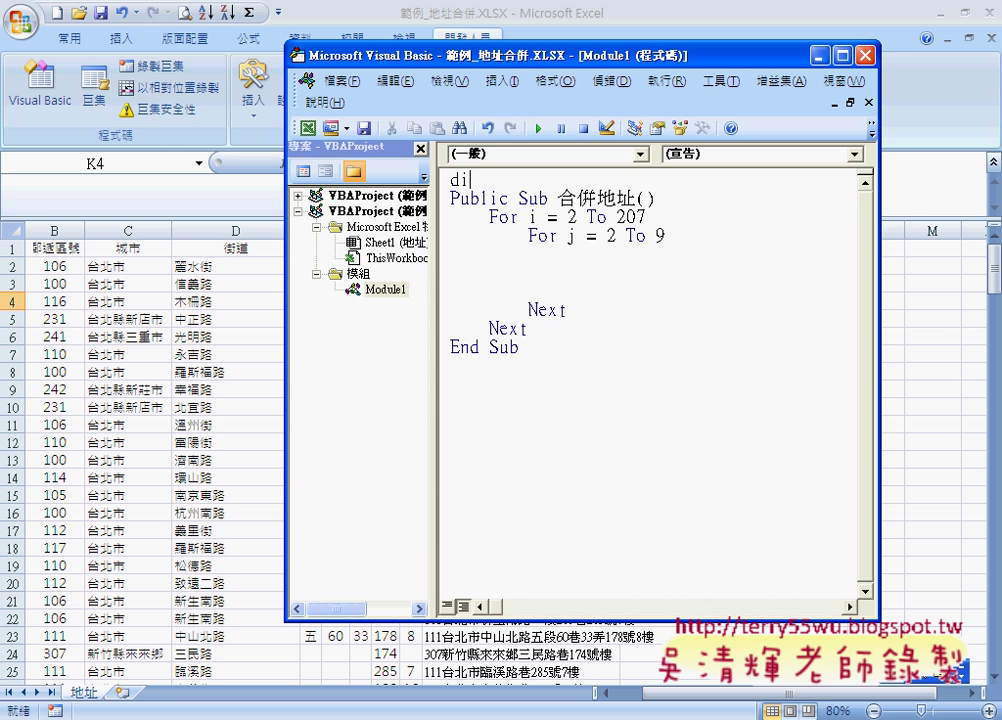
pyautogui.write('m')
pyautogui.write(' a')
pyautogui.write('(')
pyautogui.write('7')
pyautogui.write(')')
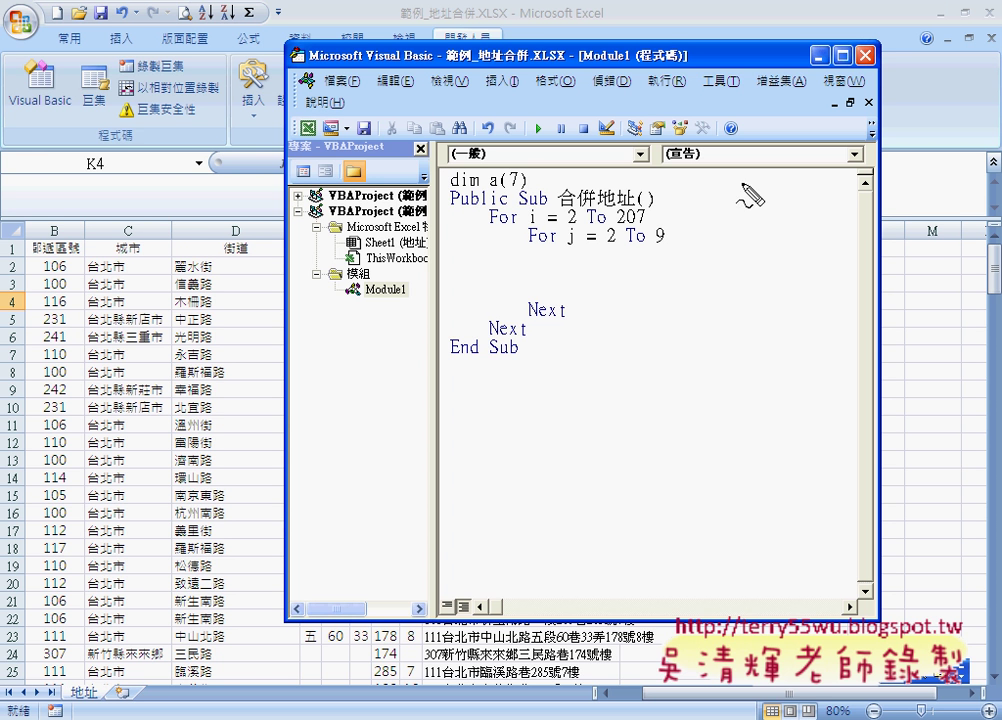
pyautogui.moveTo(685, 198)
pyautogui.mouseDown()
pyautogui.moveTo(686, 214)
pyautogui.moveTo(728, 236)
pyautogui.moveTo(840, 236)
pyautogui.mouseUp()
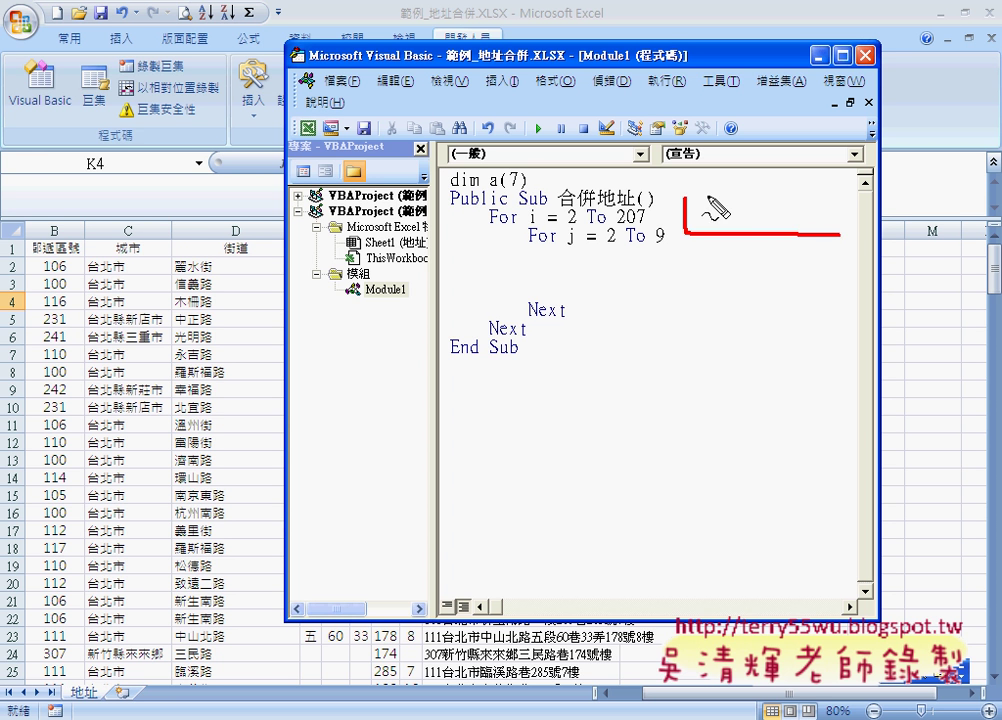
pyautogui.moveTo(686, 198)
pyautogui.mouseDown()
pyautogui.moveTo(871, 199)
pyautogui.moveTo(887, 240)
pyautogui.moveTo(838, 238)
pyautogui.mouseUp()
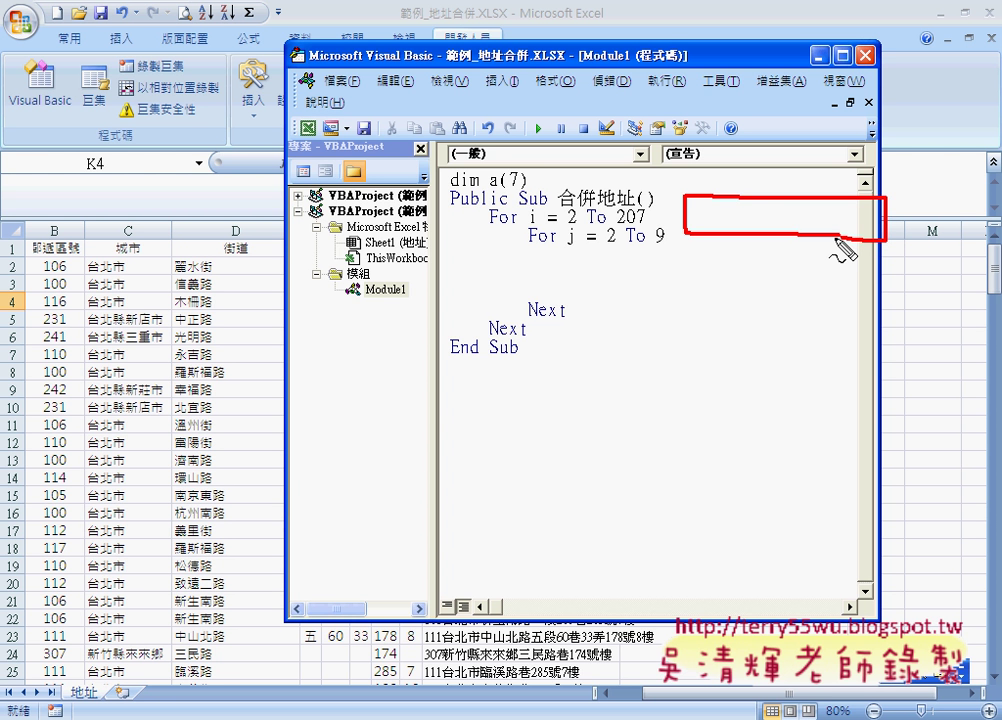
pyautogui.moveTo(485, 189); pyautogui.dragTo(496, 189)
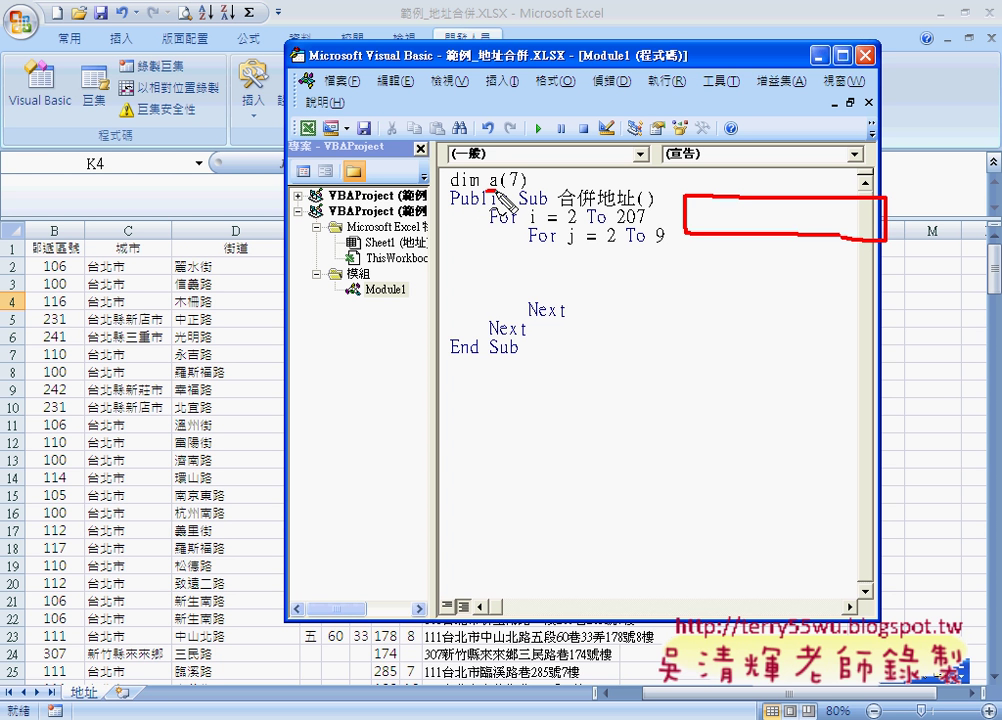